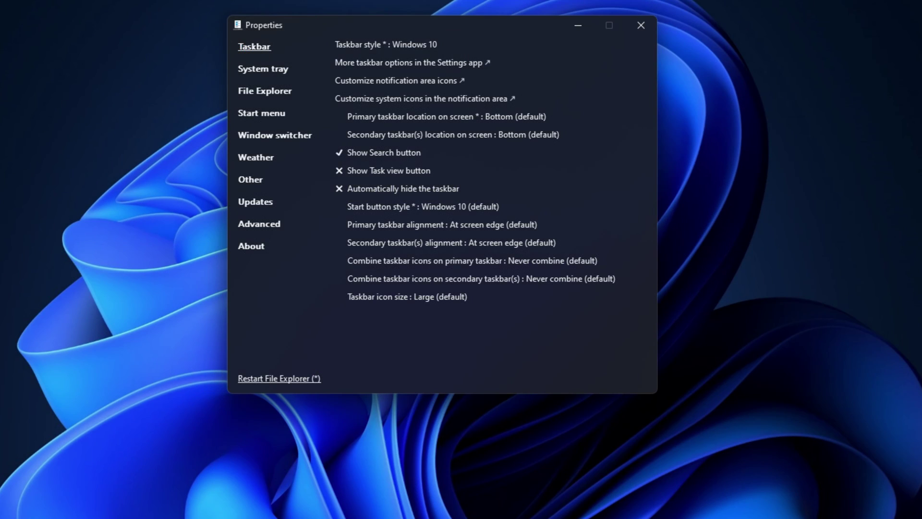
- Review ExplorerPatcher's File Explorer, Start menu and Weather settings, then return to Taskbar settings
left_click(269, 91)
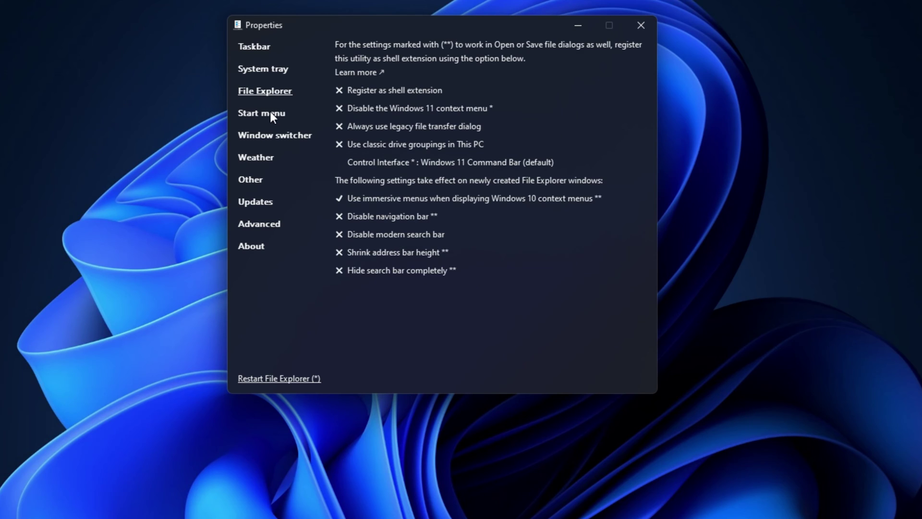
left_click(270, 112)
left_click(268, 158)
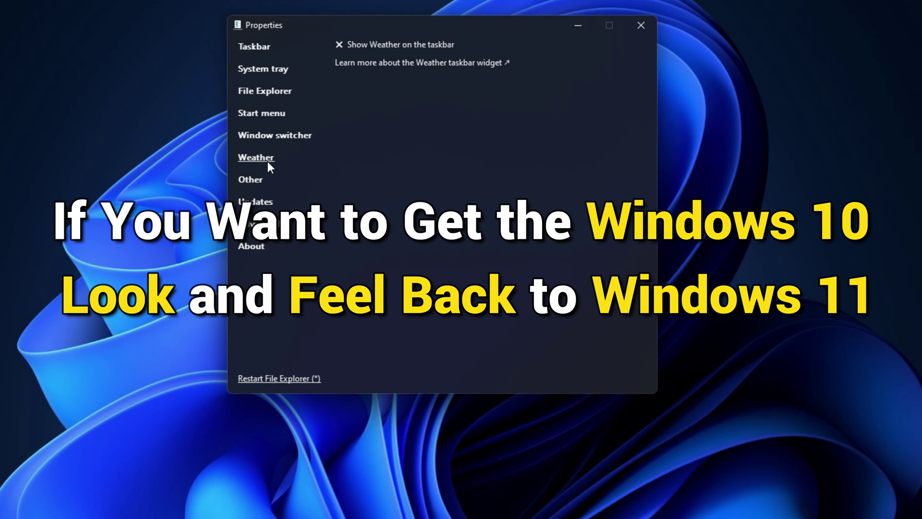
left_click(256, 52)
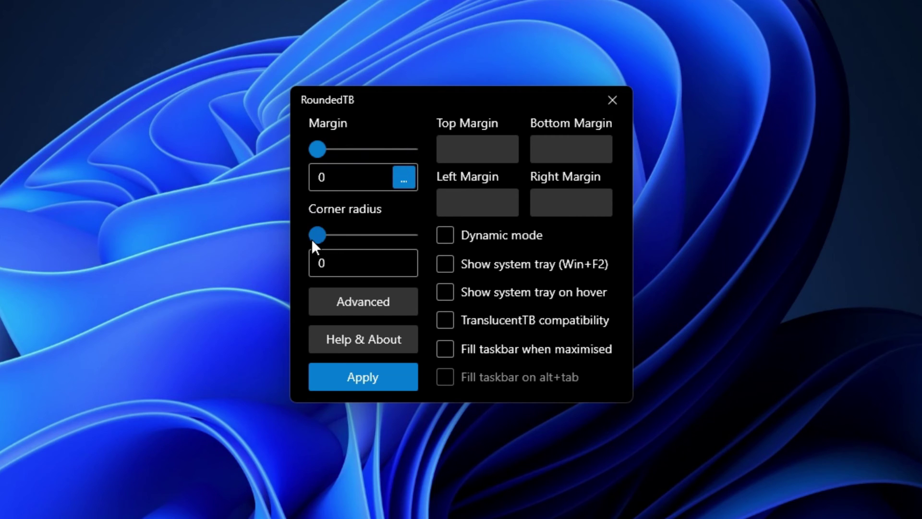
- Look over the RoundedTB listing on apps.microsoft.com
left_click_drag(315, 235, 425, 265)
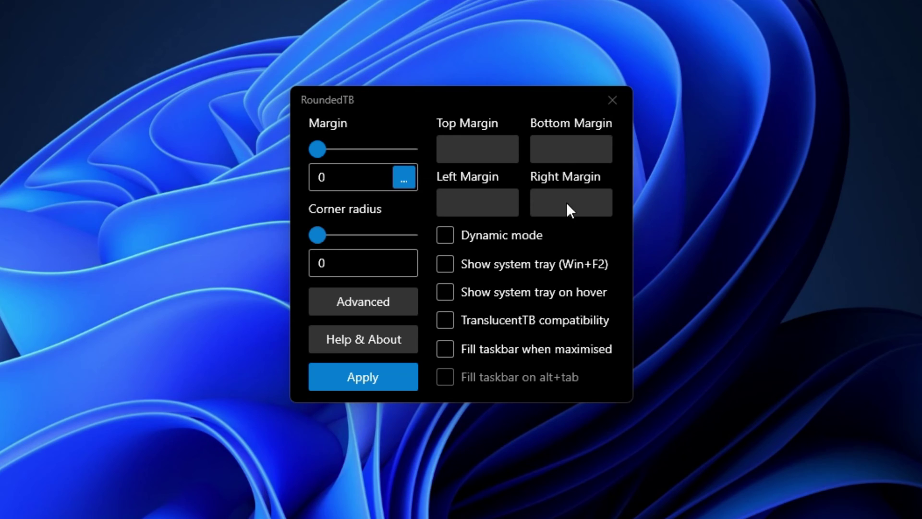
- Raise the RoundedTB margin to 3, try per-side margins, then return to Margin 0
left_click_drag(316, 150, 312, 171)
left_click(404, 179)
key("Tab")
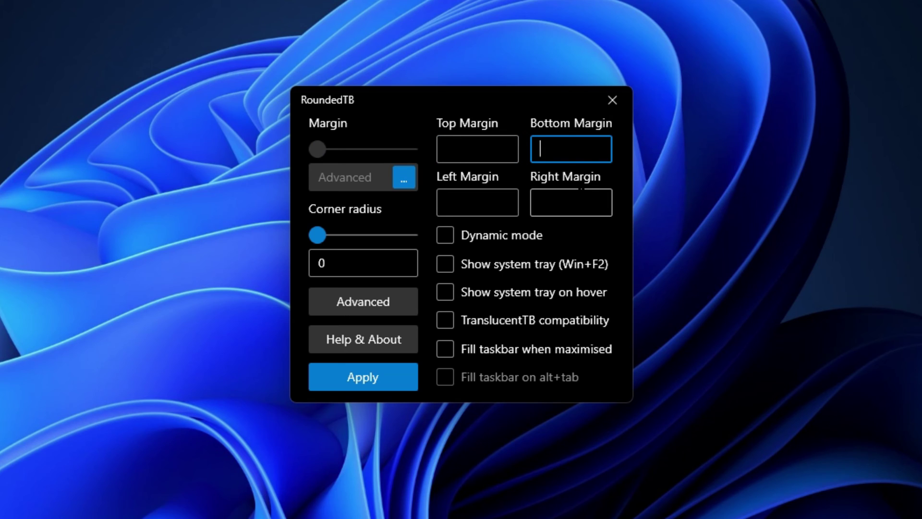
key("Tab")
key("Tab")
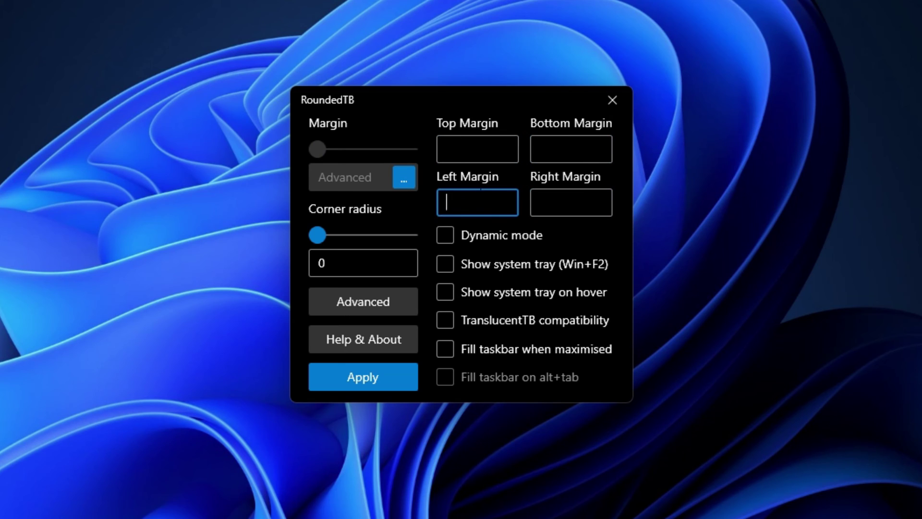
left_click(356, 300)
left_click(355, 300)
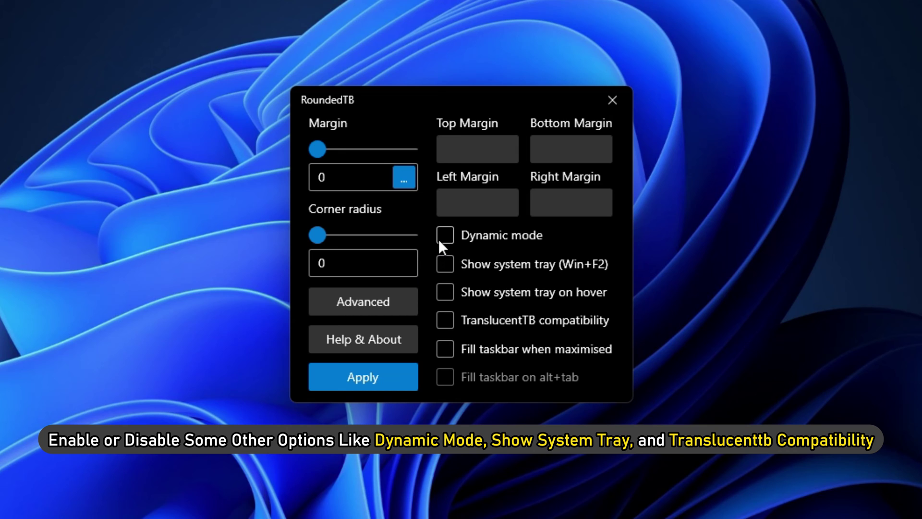
- Try Dynamic mode with system tray shown on hover, dismiss the TranslucentTB note, then disable Dynamic mode
left_click(440, 237)
left_click(446, 264)
left_click(445, 292)
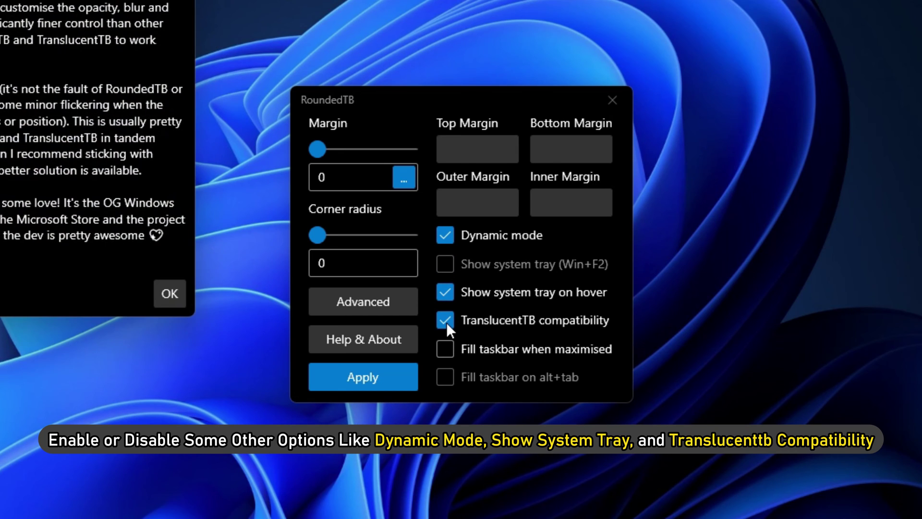
left_click(170, 294)
left_click(452, 237)
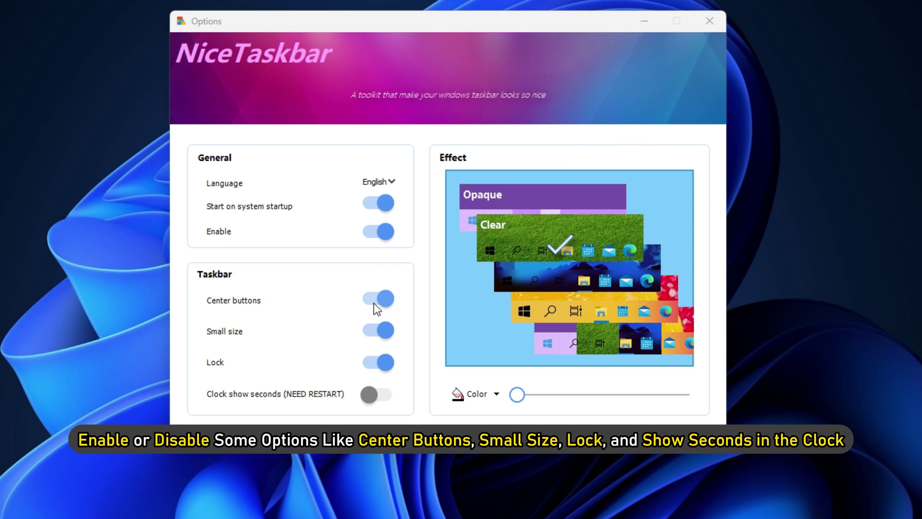
- Toggle Center buttons, Small size and Lock off and on, leaving clock seconds off
left_click(376, 302)
left_click(377, 300)
left_click(382, 329)
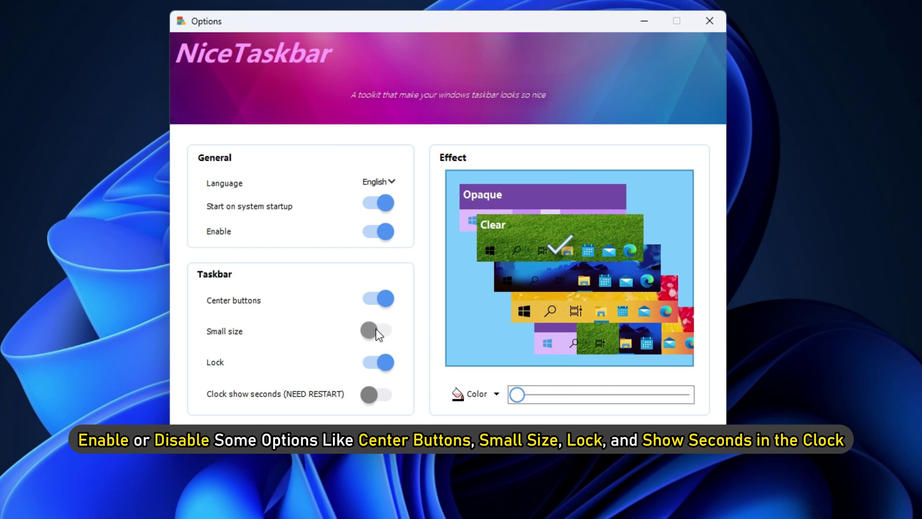
left_click(382, 330)
left_click(384, 367)
left_click(383, 370)
left_click(375, 398)
left_click(375, 398)
- Adjust the taskbar colour level and try Fluent, then set the taskbar effect to Opaque
mouse_move(518, 395)
left_mouse_down()
mouse_move(685, 409)
mouse_move(532, 405)
left_mouse_up()
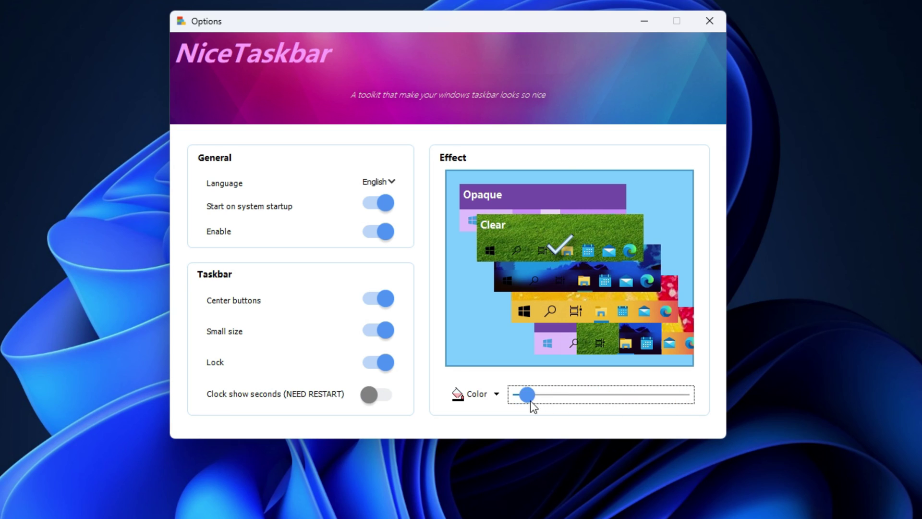
left_click(581, 317)
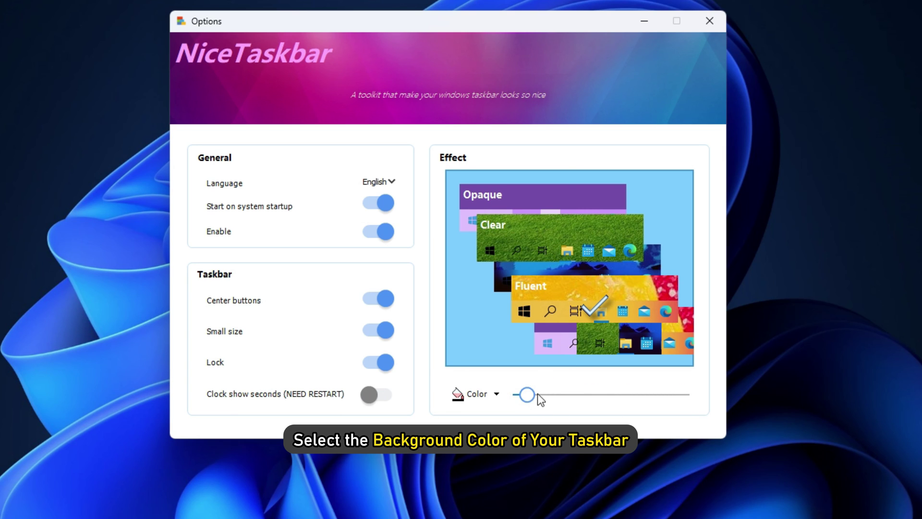
mouse_move(551, 397)
left_mouse_down()
mouse_move(669, 395)
mouse_move(537, 405)
left_mouse_up()
left_click(582, 201)
left_click(518, 395)
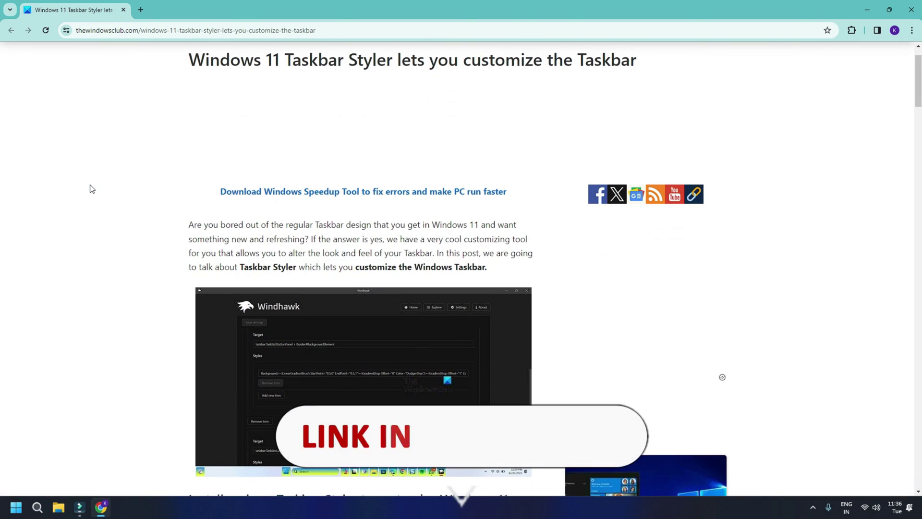
- Scroll the Taskbar Styler article past 'Install and use Taskbar Styler' to the Windhawk Installed Mods screenshot
scroll(92, 188, "down", 5)
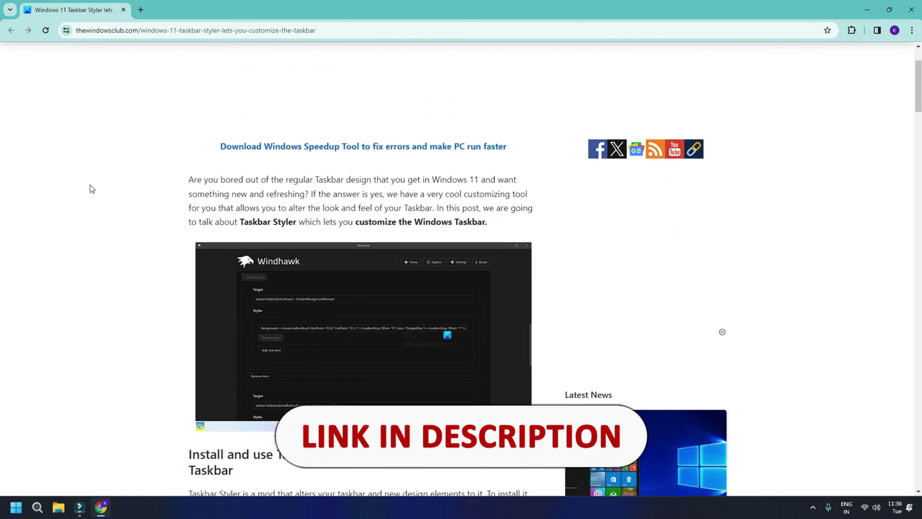
scroll(92, 189, "down", 6)
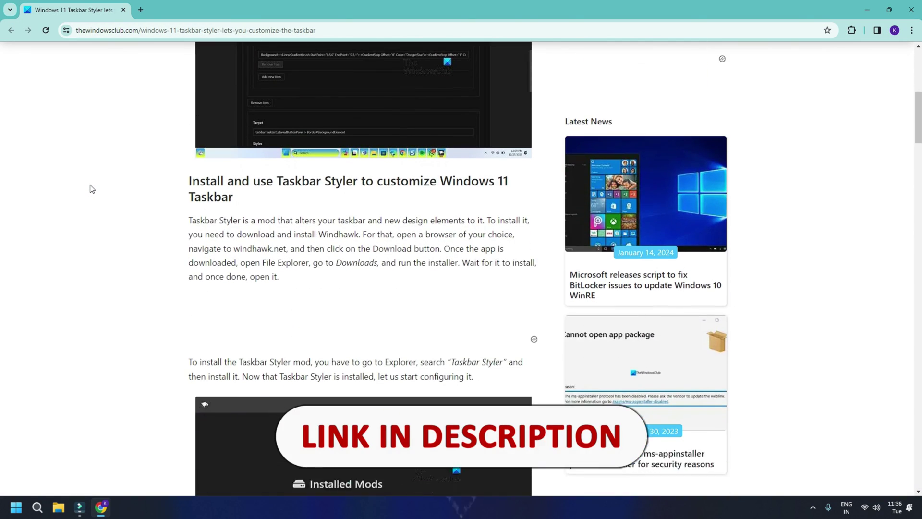
scroll(90, 188, "down", 2)
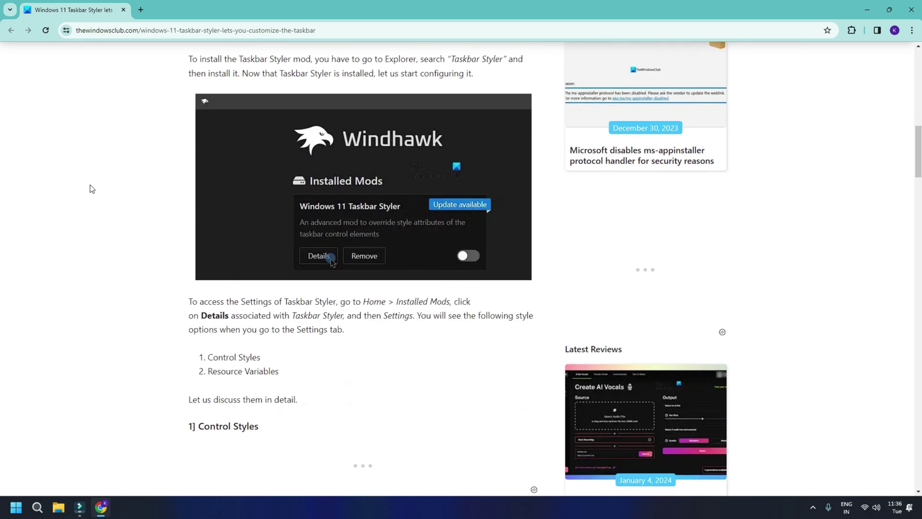